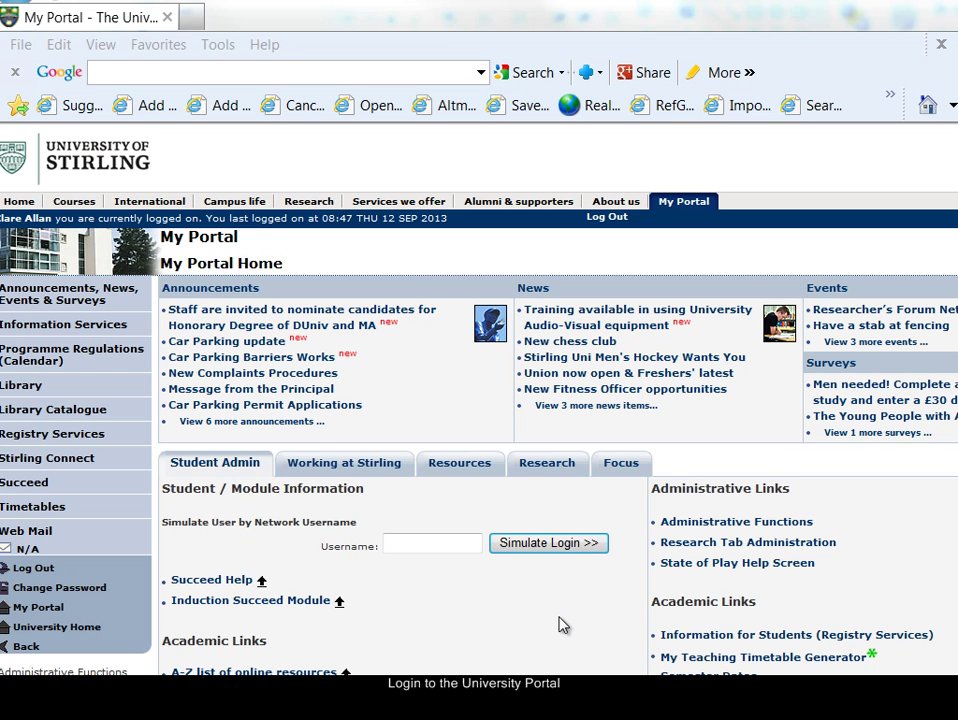
# Step: Open BIOSIS Citation Index from the letter B section of the LibGuides A-Z resources list
pyautogui.click(463, 469)
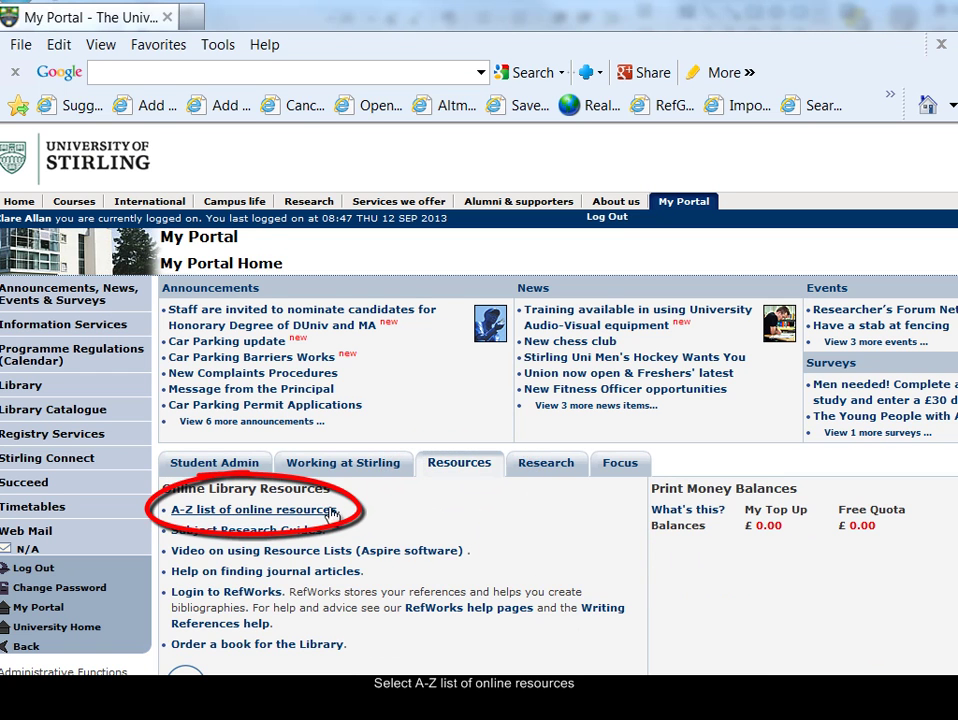
pyautogui.click(327, 511)
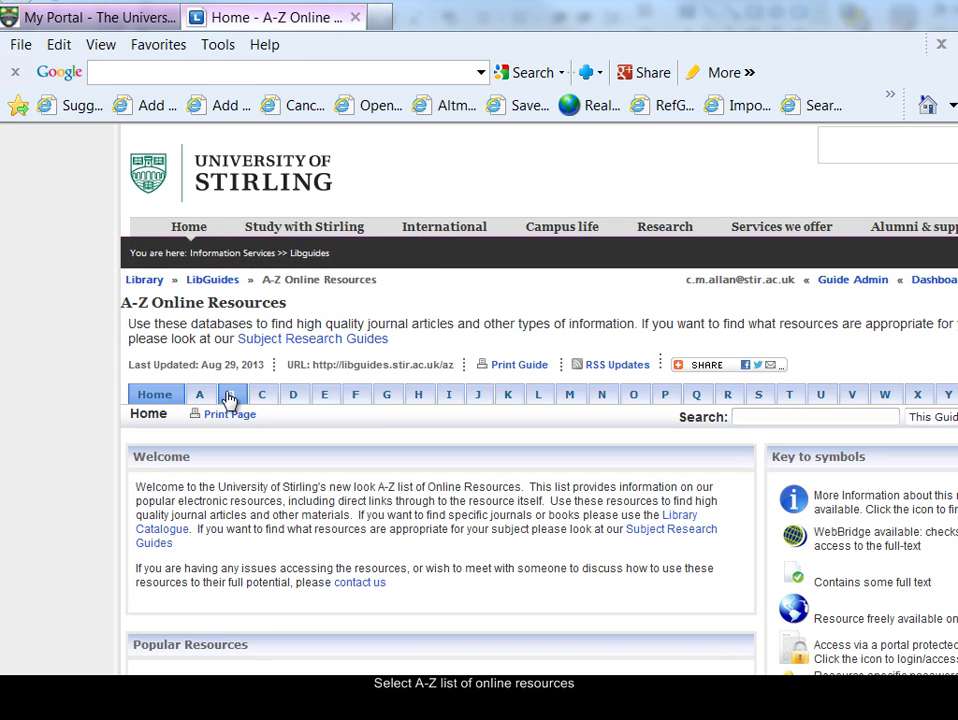
pyautogui.click(236, 396)
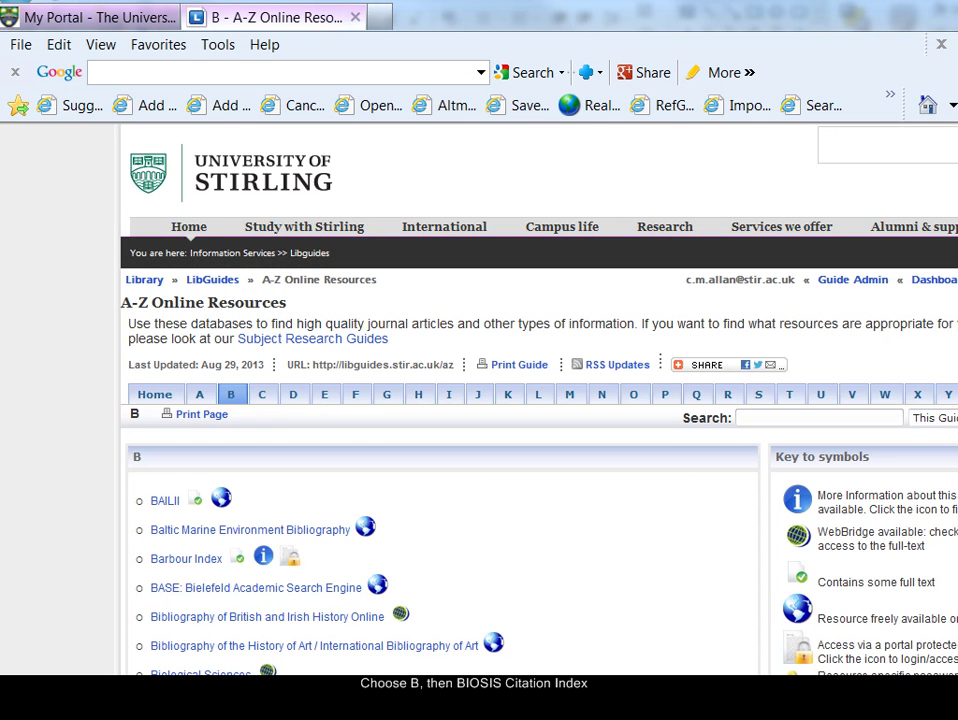
pyautogui.scroll(-3, 220, 434)
pyautogui.moveTo(220, 434)
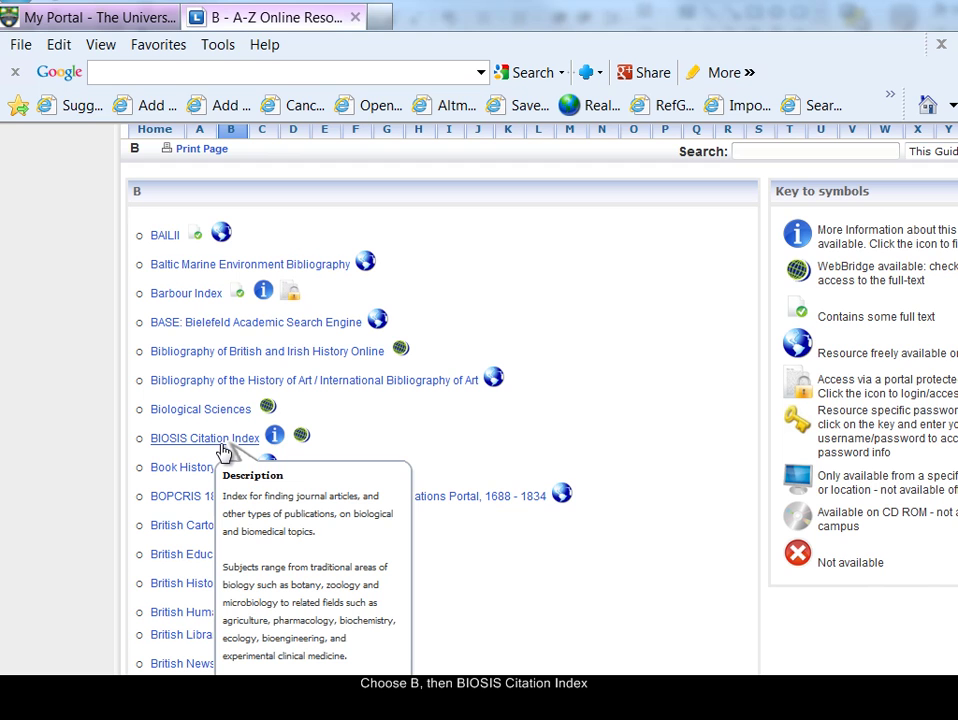
pyautogui.click(222, 440)
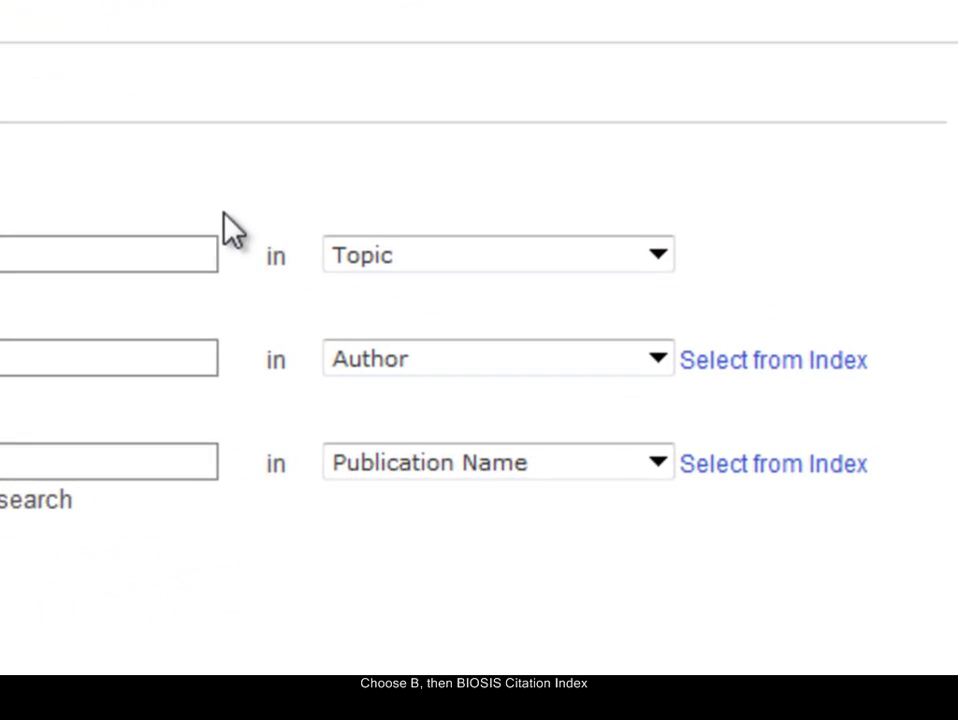
# Step: Switch the first search field to Major Concepts and open its Select from List hierarchy
pyautogui.click(658, 254)
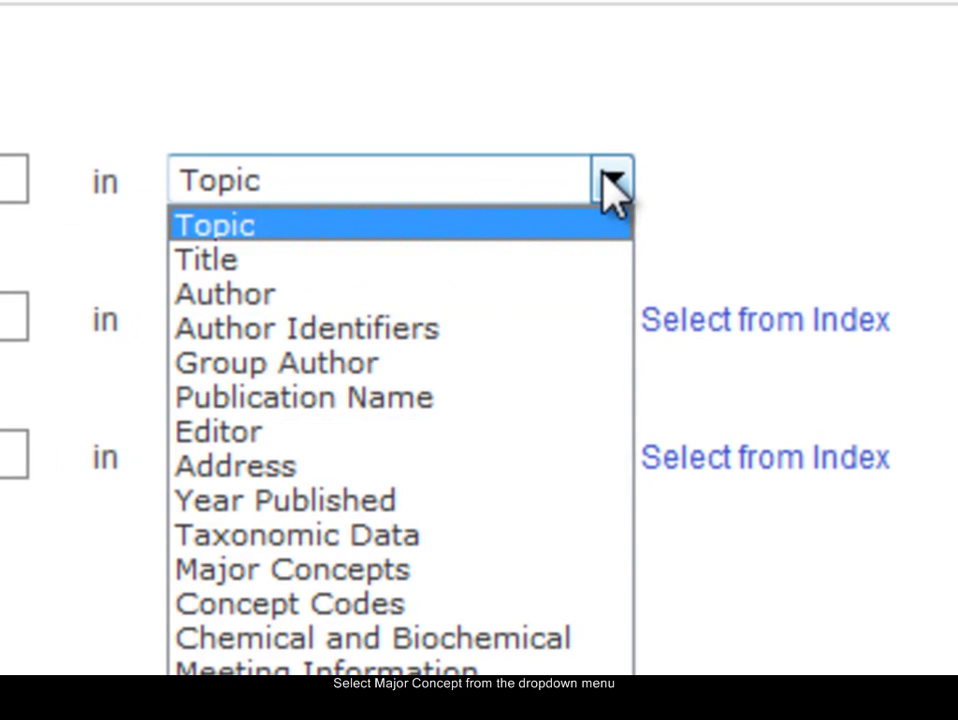
pyautogui.click(518, 571)
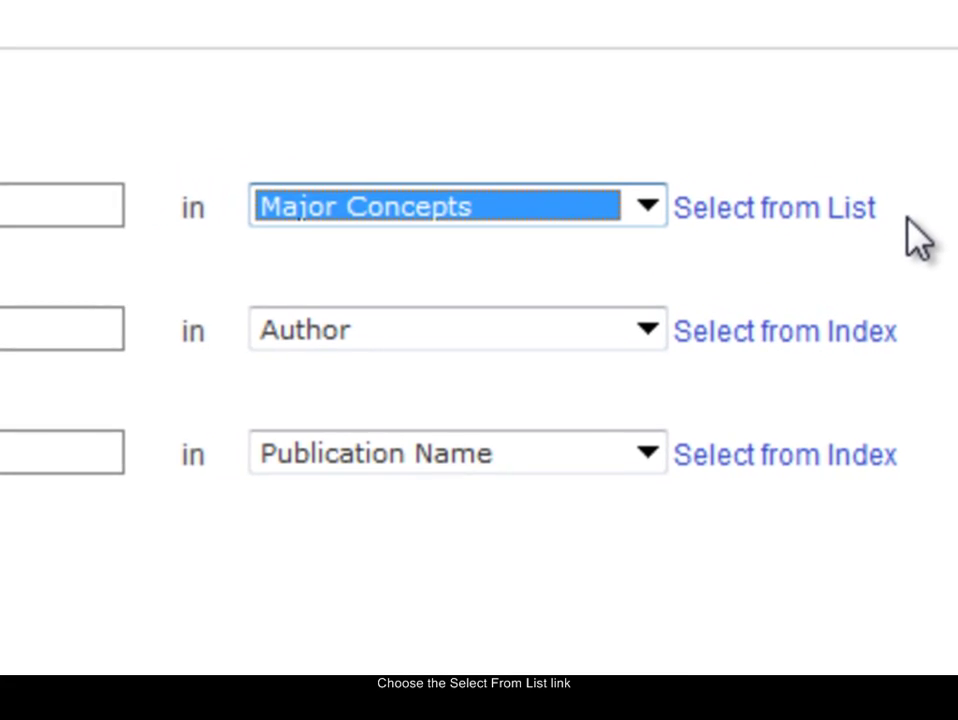
pyautogui.click(765, 210)
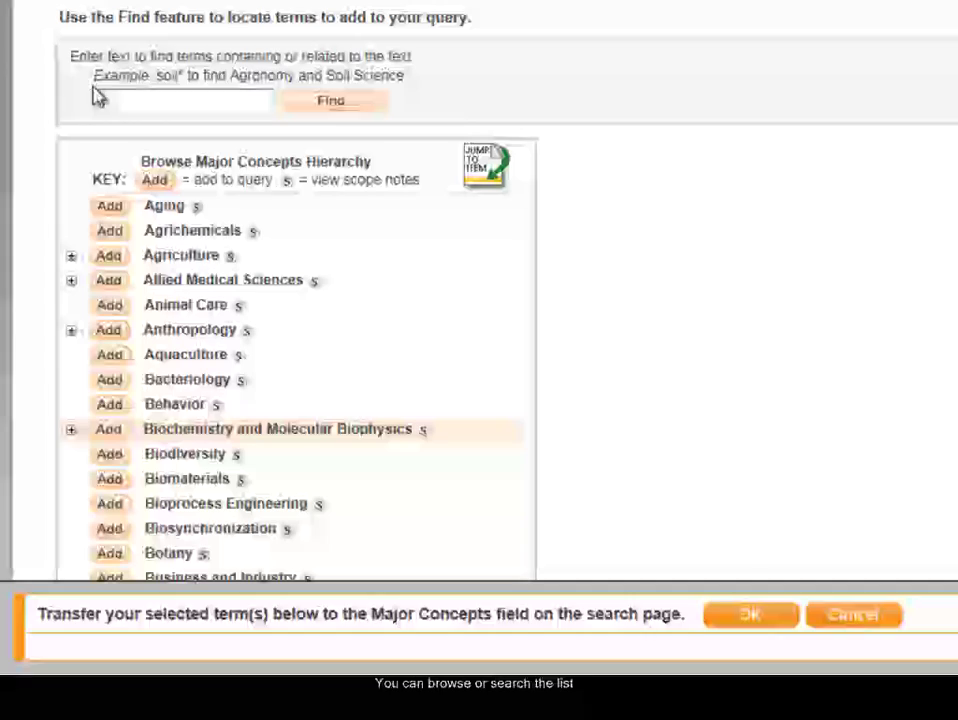
# Step: Expand Biochemistry and Molecular Biophysics to show Bioenergetics, Enzymology and Molecular Genetics
pyautogui.click(150, 96)
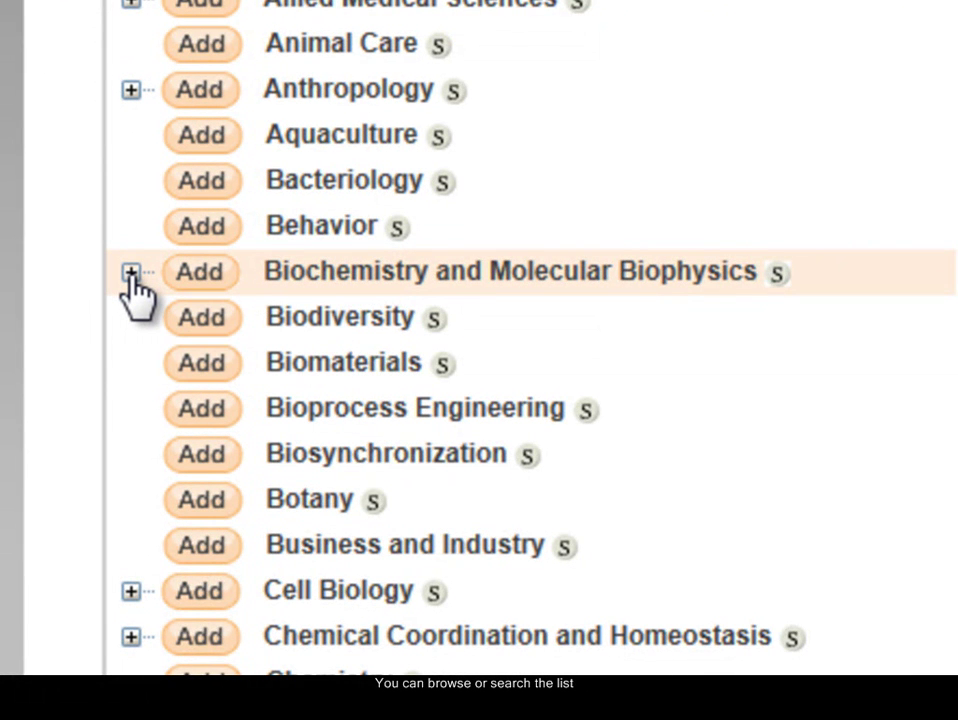
pyautogui.click(131, 274)
pyautogui.scroll(-3, 274, 163)
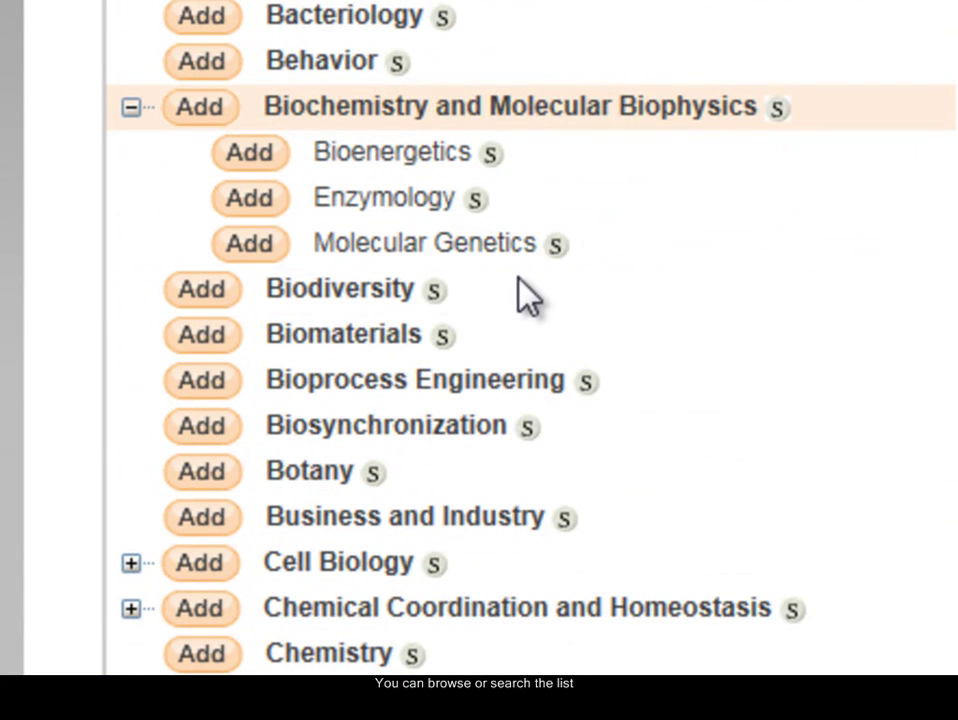
pyautogui.scroll(5, 530, 340)
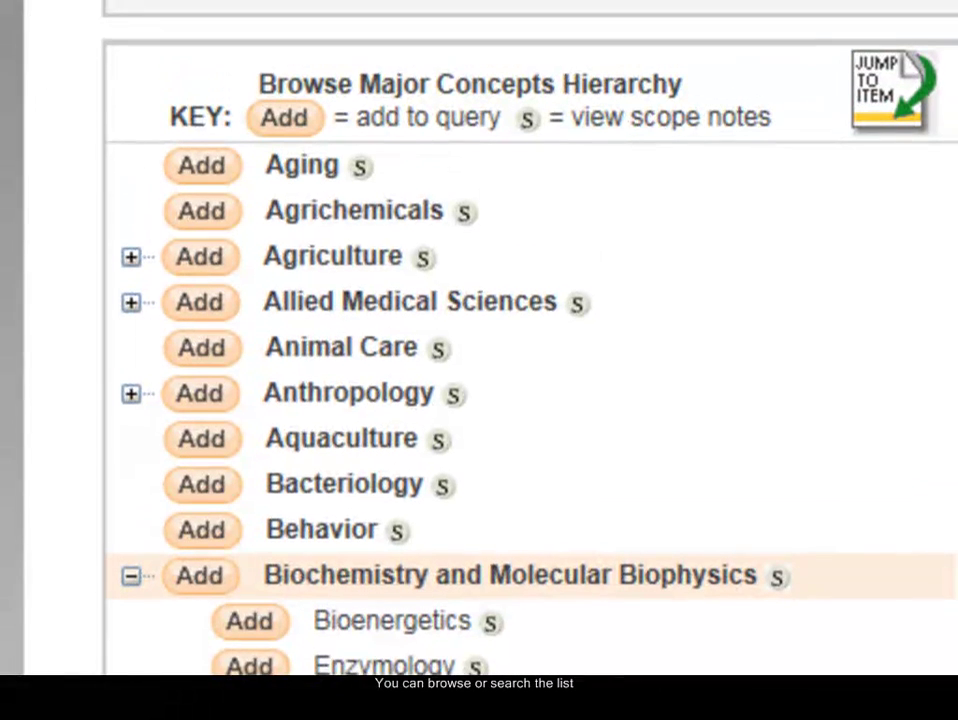
pyautogui.scroll(1, 425, 620)
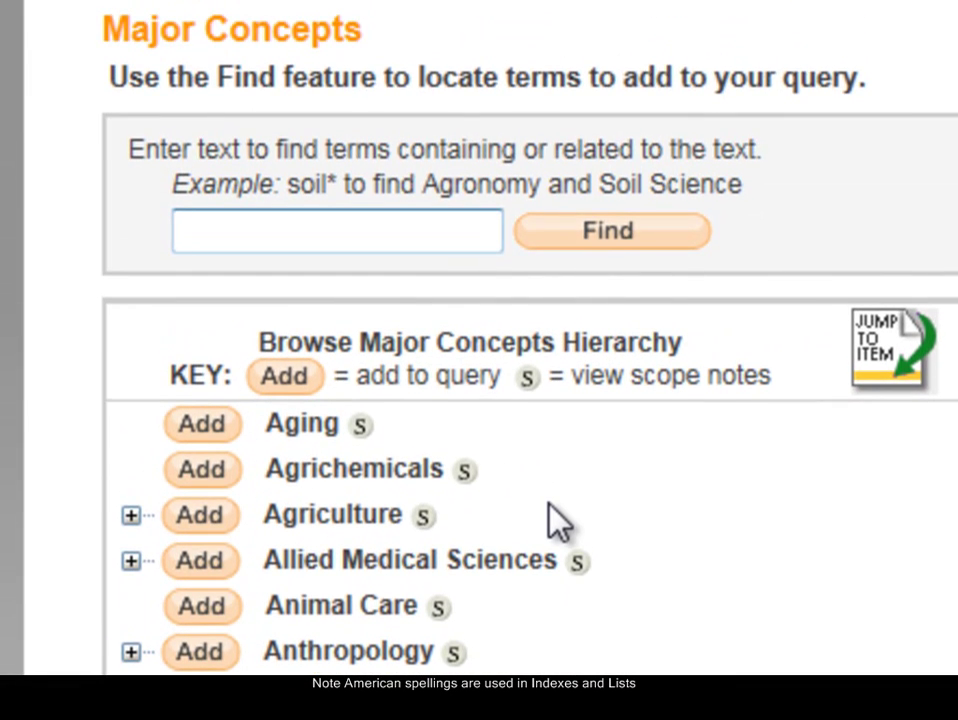
# Step: Find Major Concepts terms for 'nutrition' and view the Nutrition scope note
pyautogui.write('utrition')
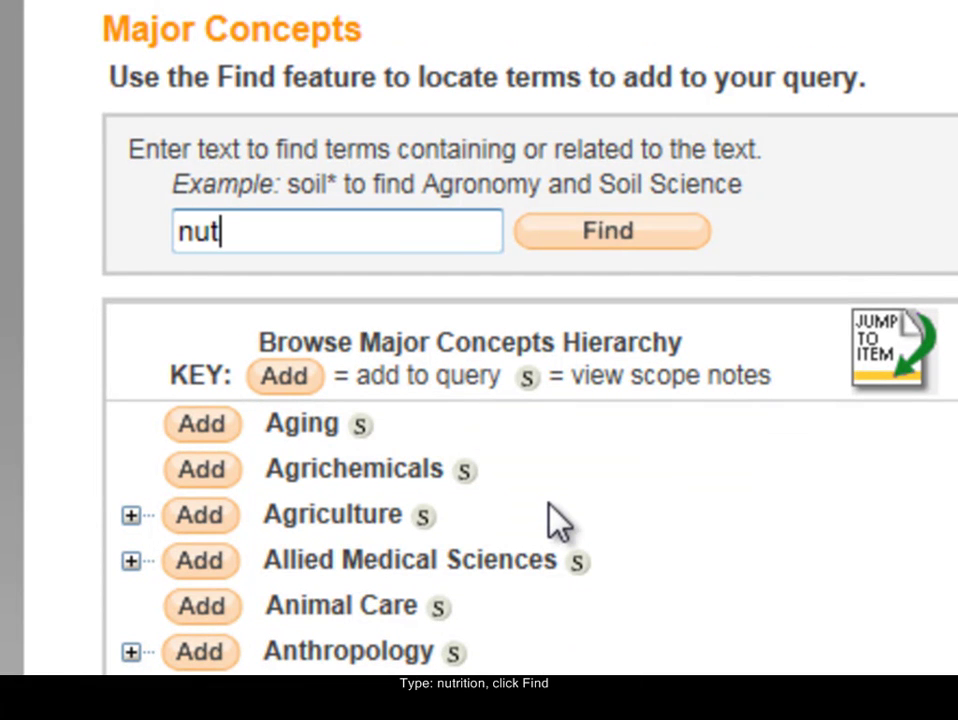
pyautogui.click(622, 234)
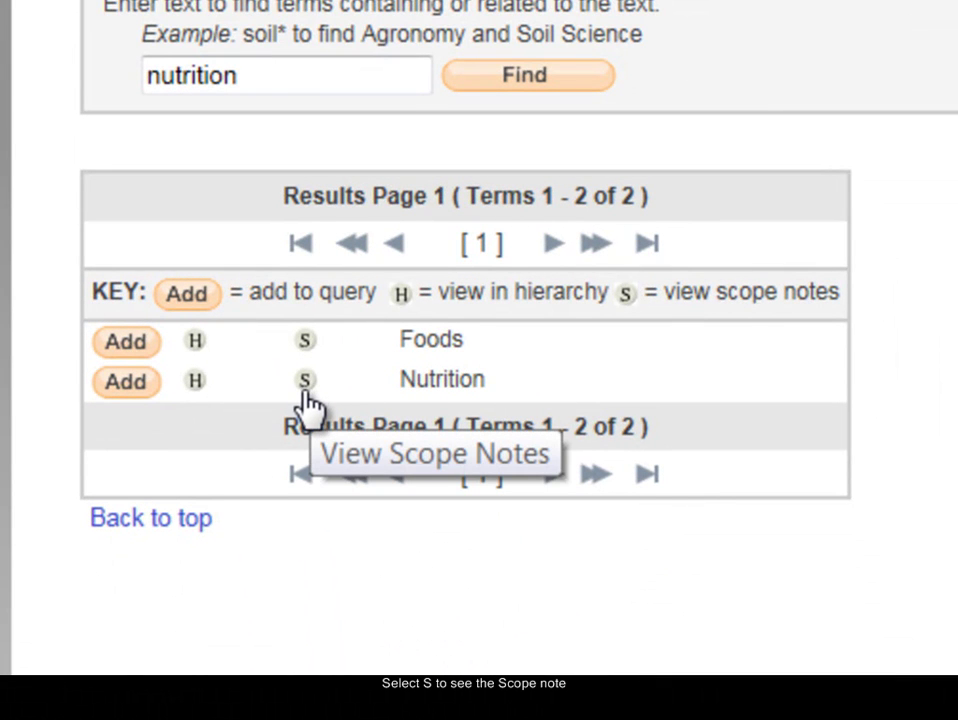
pyautogui.click(305, 381)
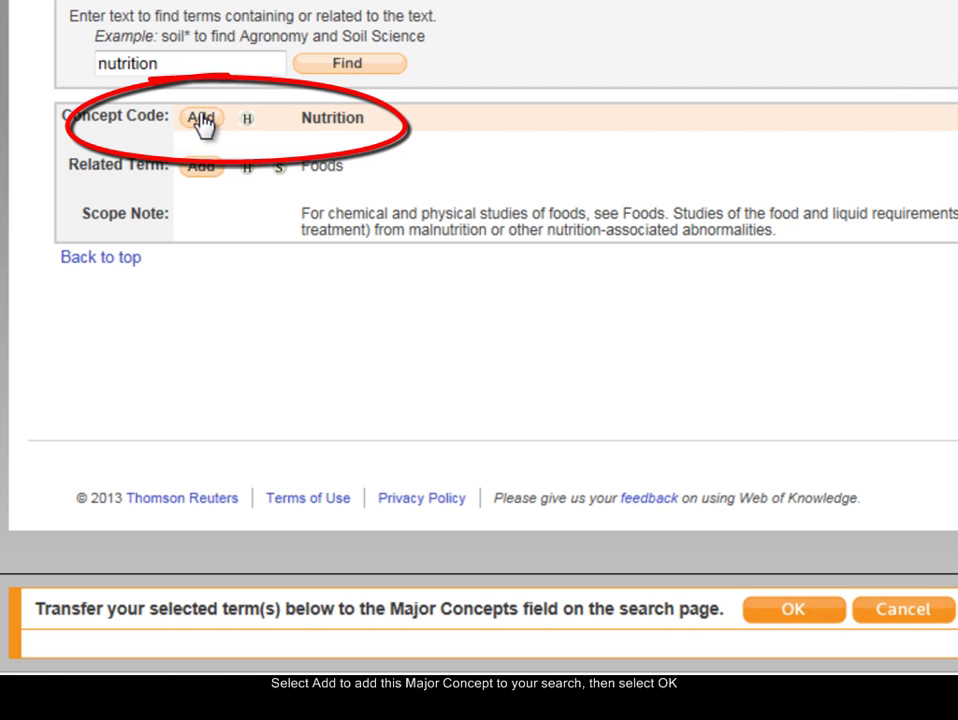
# Step: Add Nutrition and transfer it into the Major Concepts search field
pyautogui.click(203, 118)
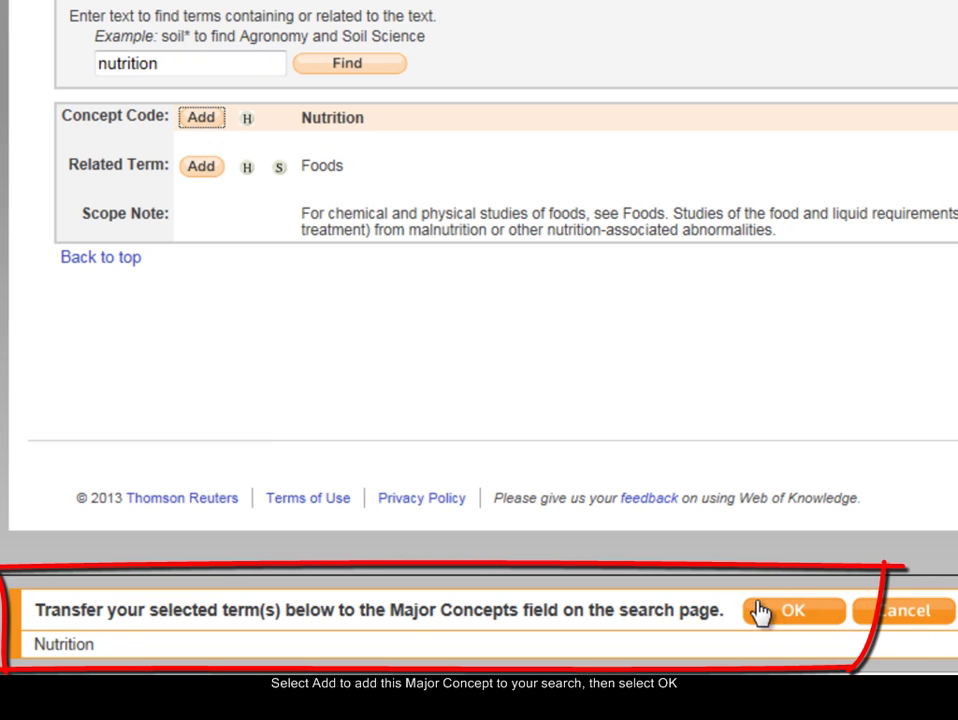
pyautogui.click(784, 612)
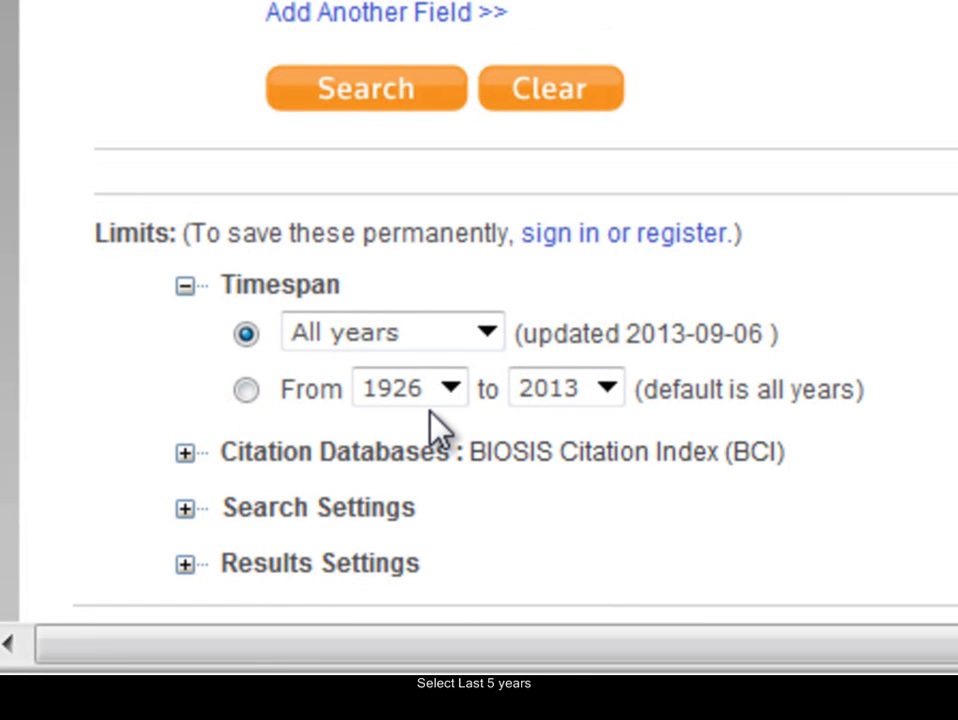
# Step: Run the Major Concepts=(Nutrition) search limited to the last 5 years, yielding 98,173 results
pyautogui.click(488, 336)
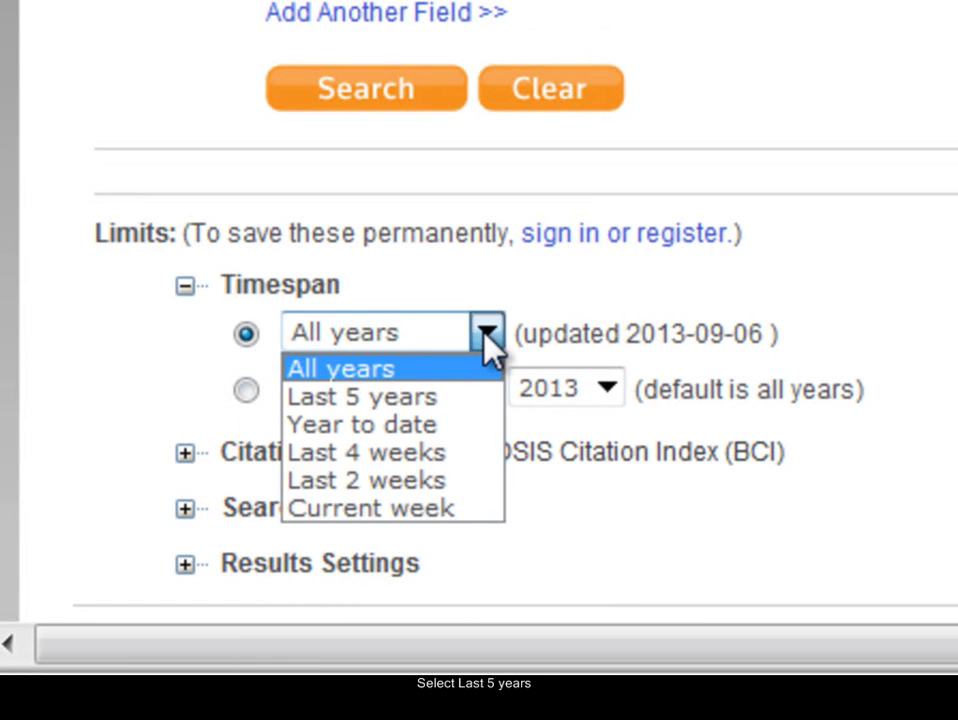
pyautogui.click(462, 400)
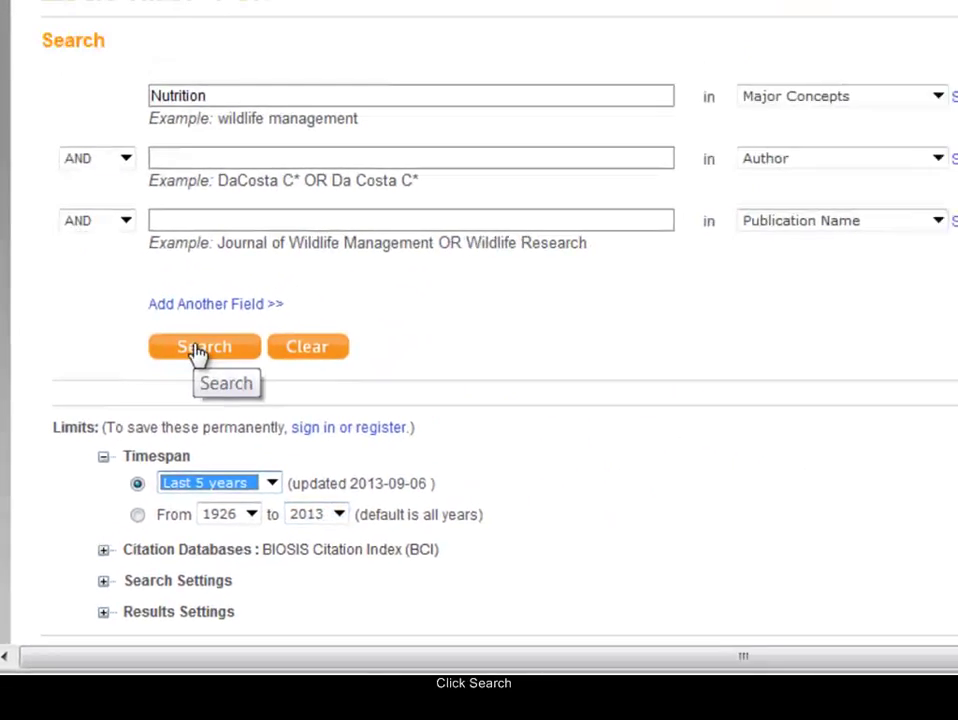
pyautogui.click(200, 348)
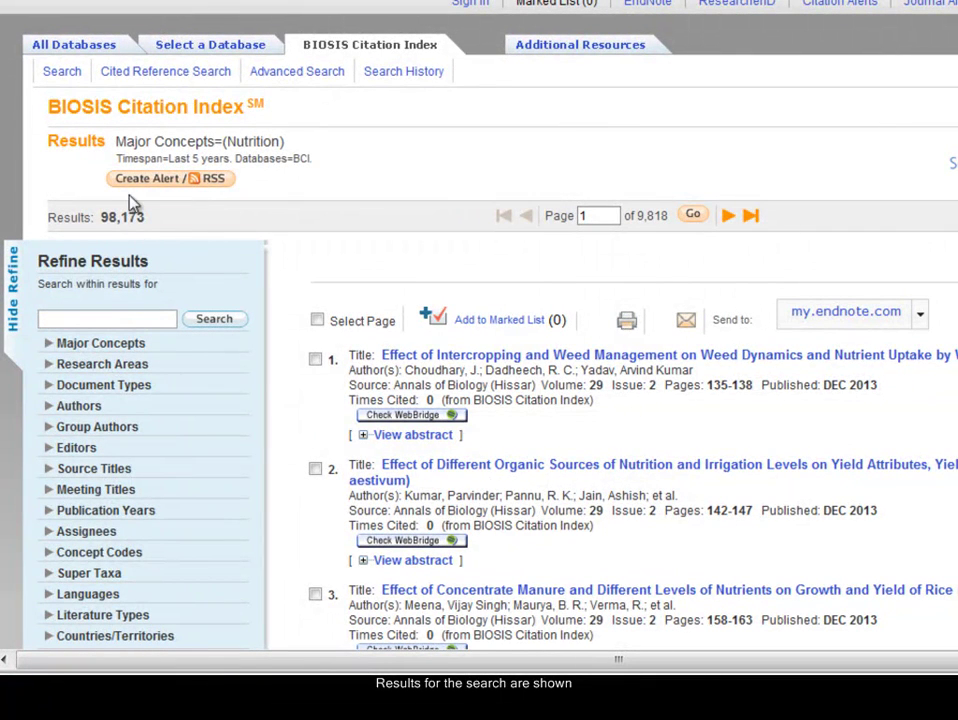
# Step: Clear the search form and enter "salmo salar" in quotes in the first field
pyautogui.click(60, 74)
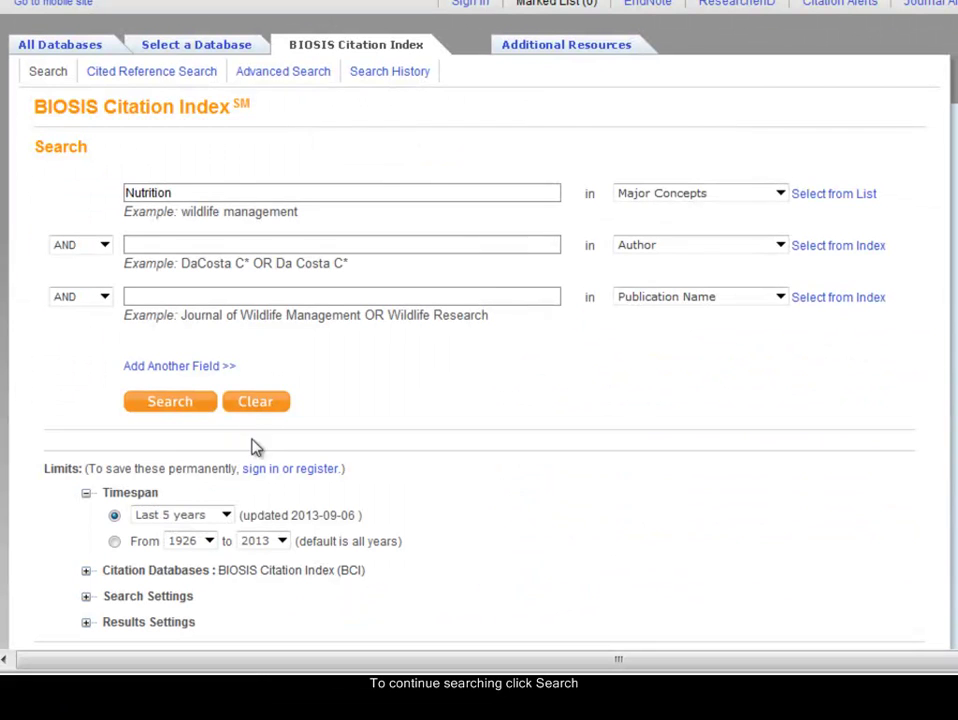
pyautogui.click(258, 404)
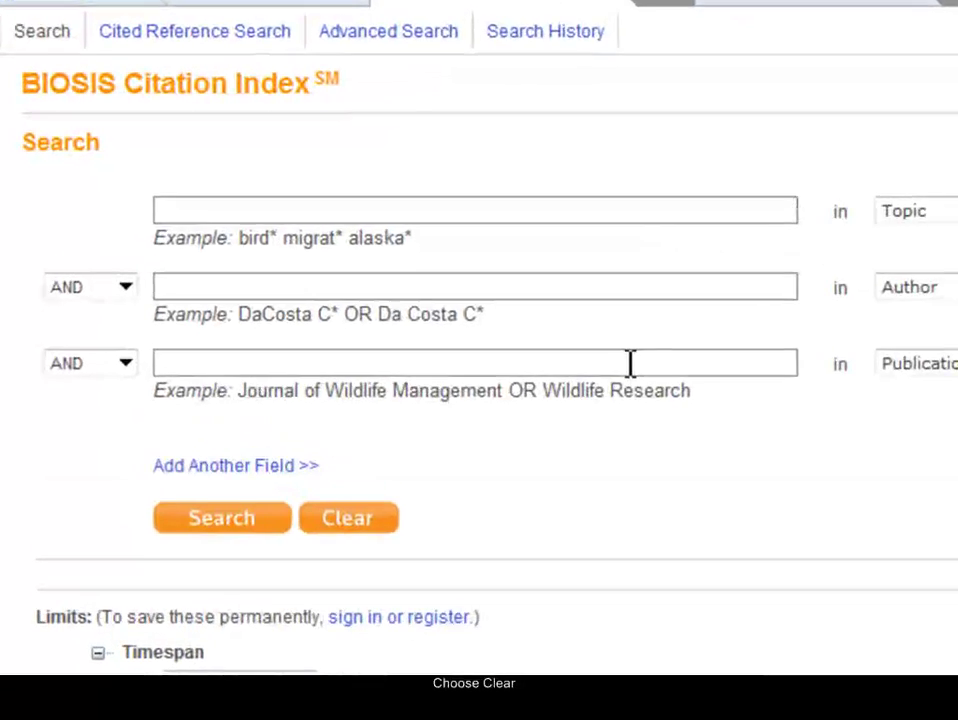
pyautogui.write('"salm')
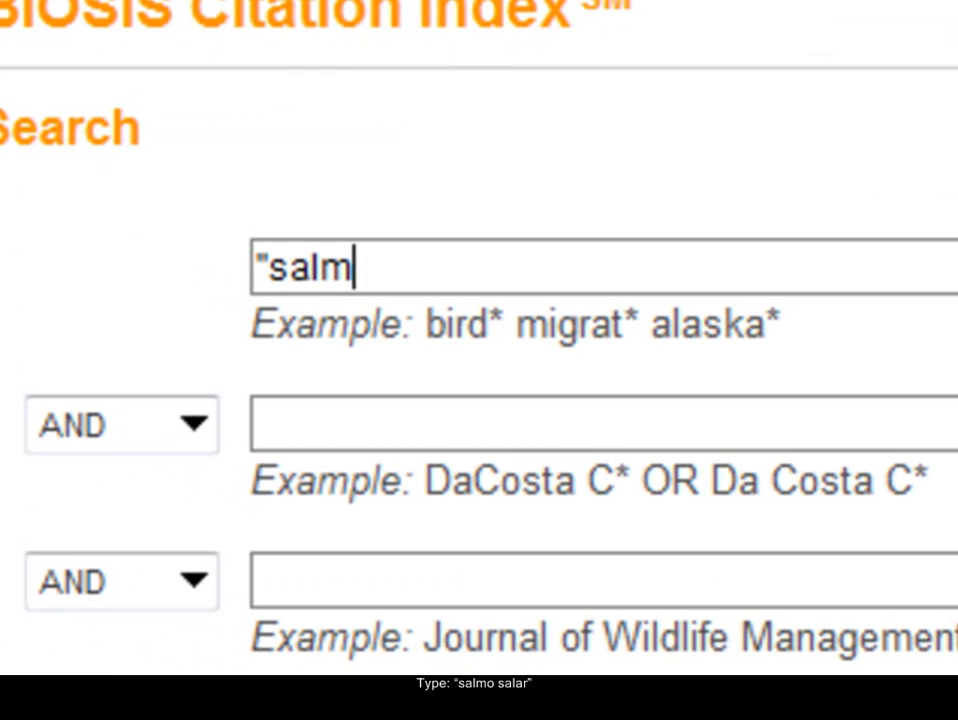
pyautogui.write('o salar')
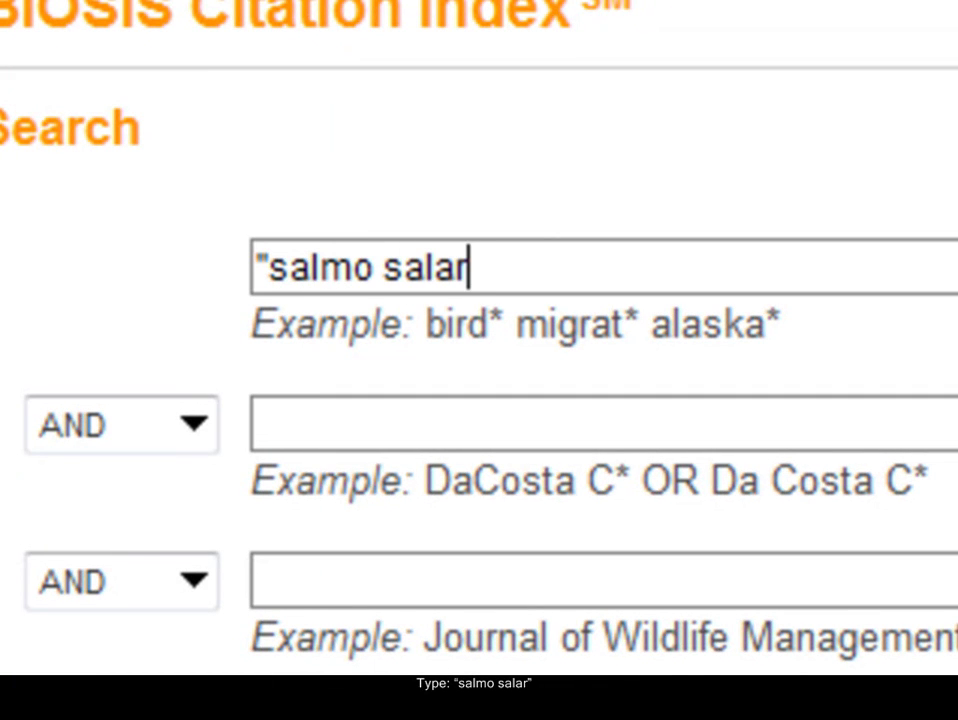
pyautogui.write('"')
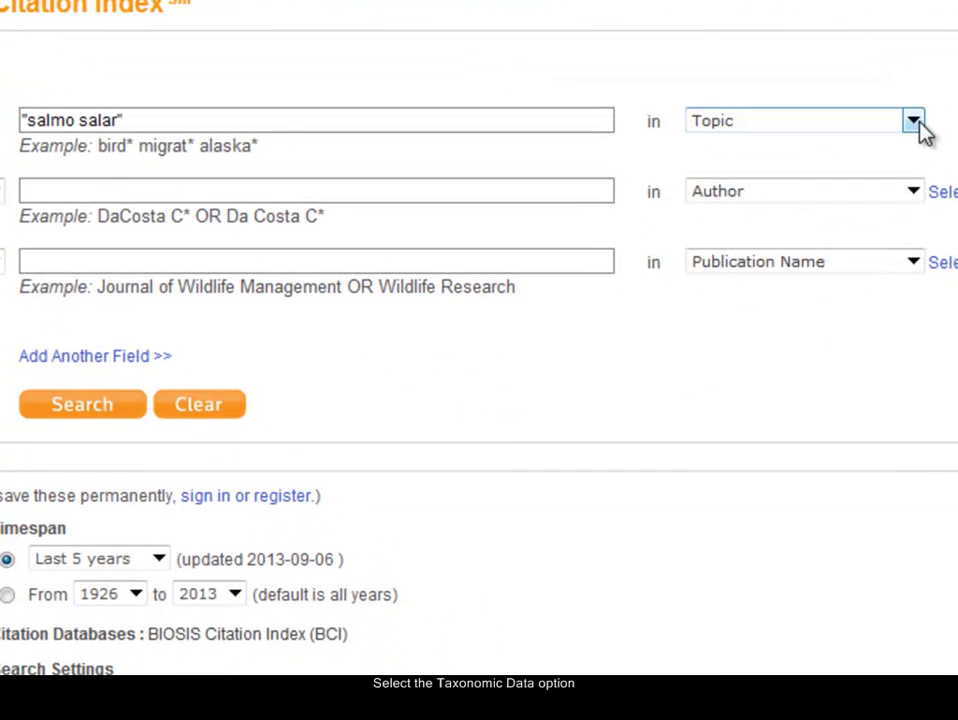
# Step: Search "salmo salar" in the Taxonomic Data field, getting 1,806 results
pyautogui.click(913, 124)
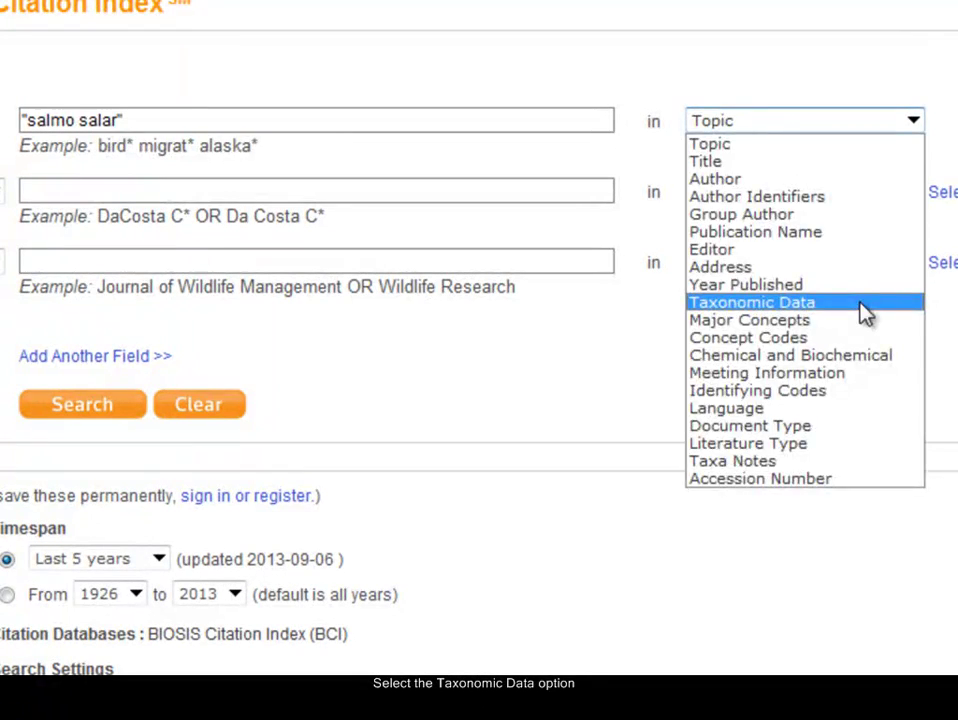
pyautogui.click(865, 314)
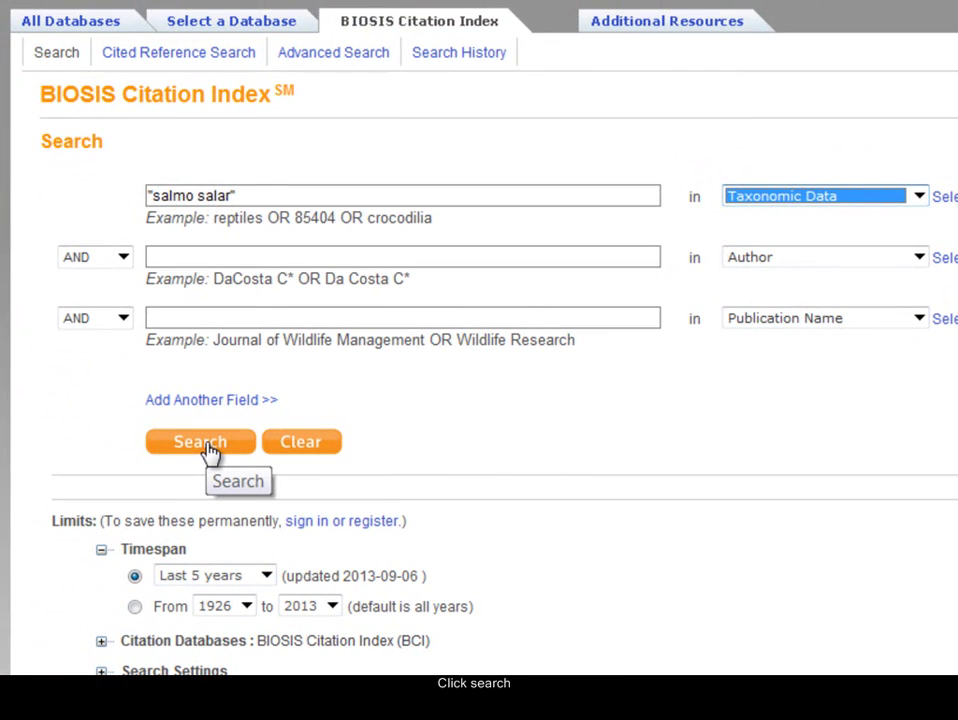
pyautogui.click(200, 442)
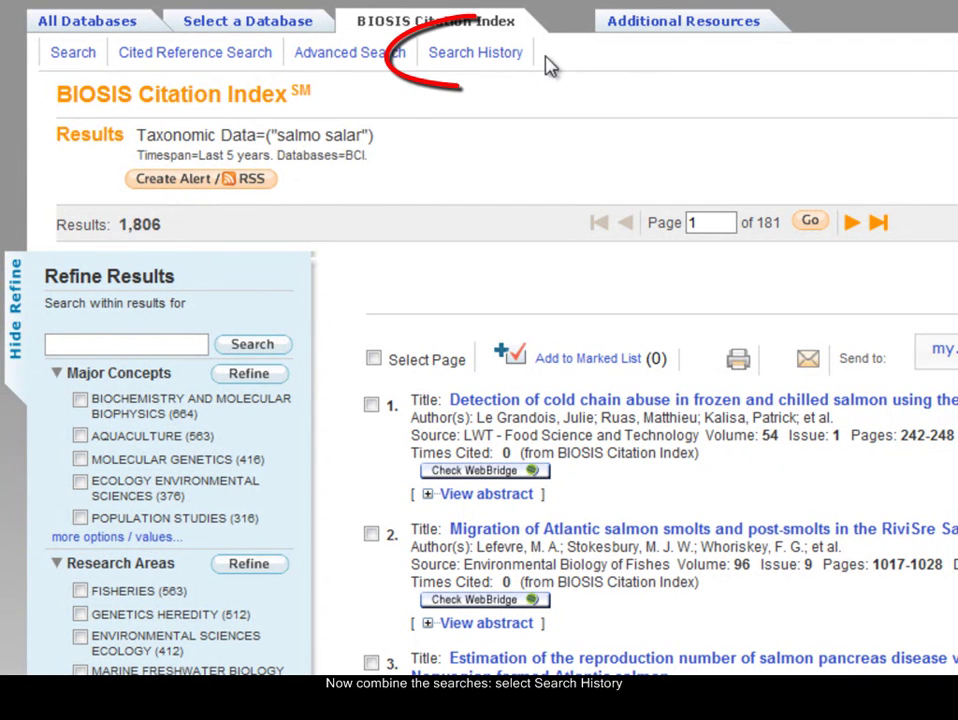
# Step: Combine sets #1 and #2 with AND in Search History, creating set #3 with 183 results
pyautogui.click(470, 53)
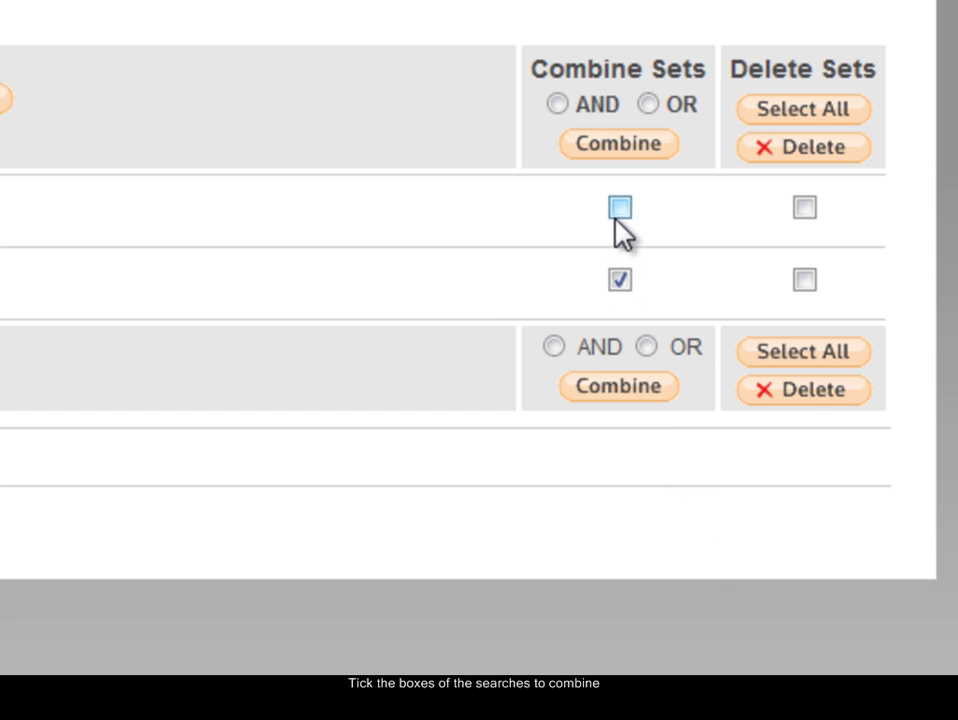
pyautogui.click(620, 207)
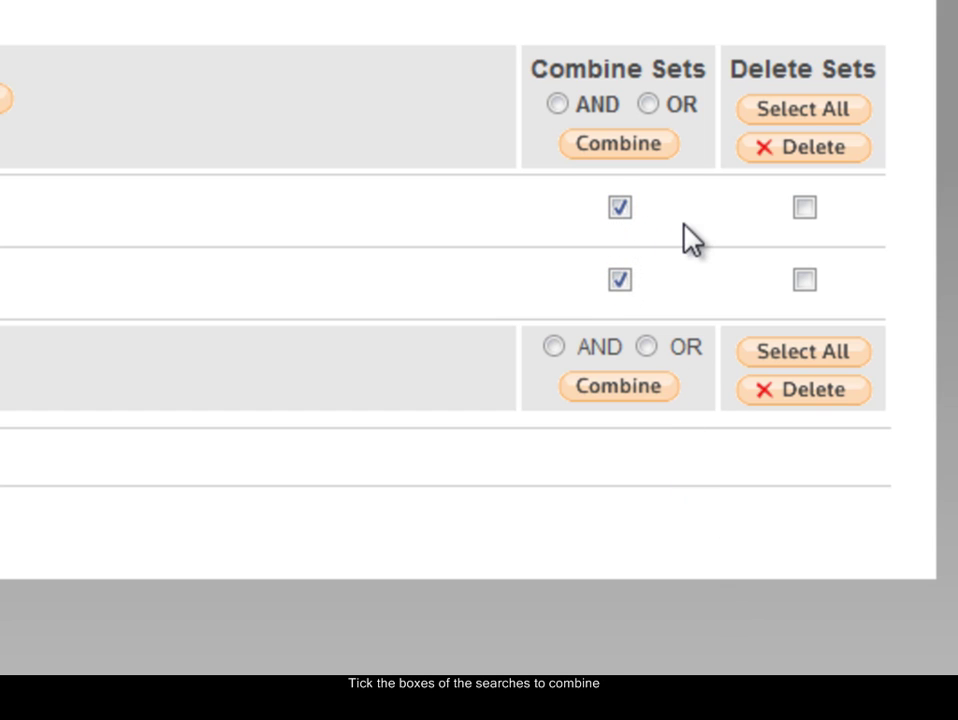
pyautogui.click(557, 104)
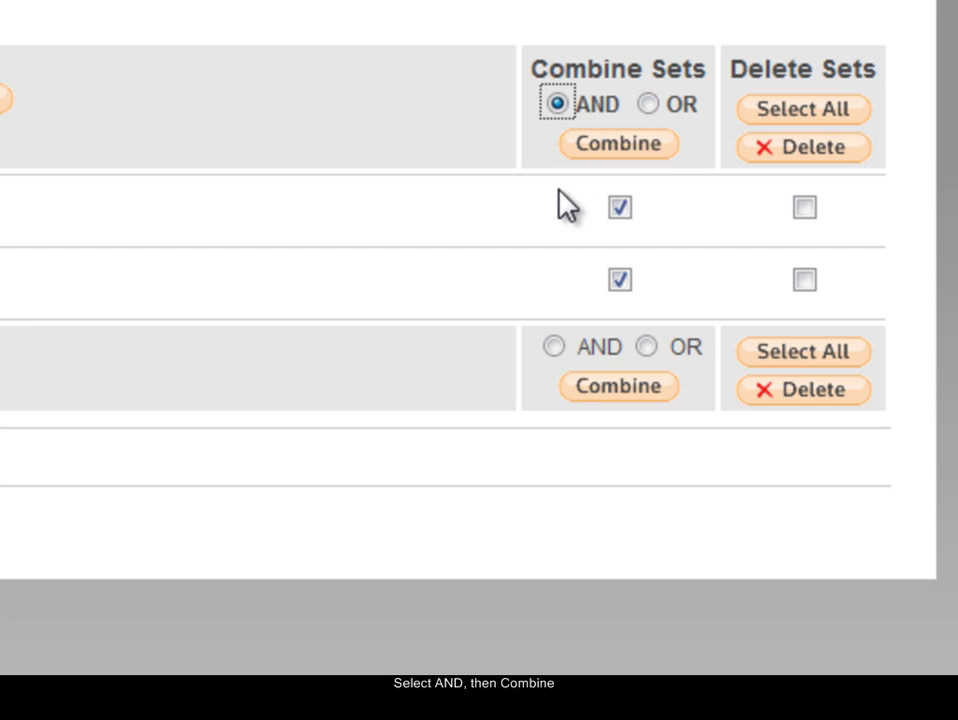
pyautogui.click(620, 147)
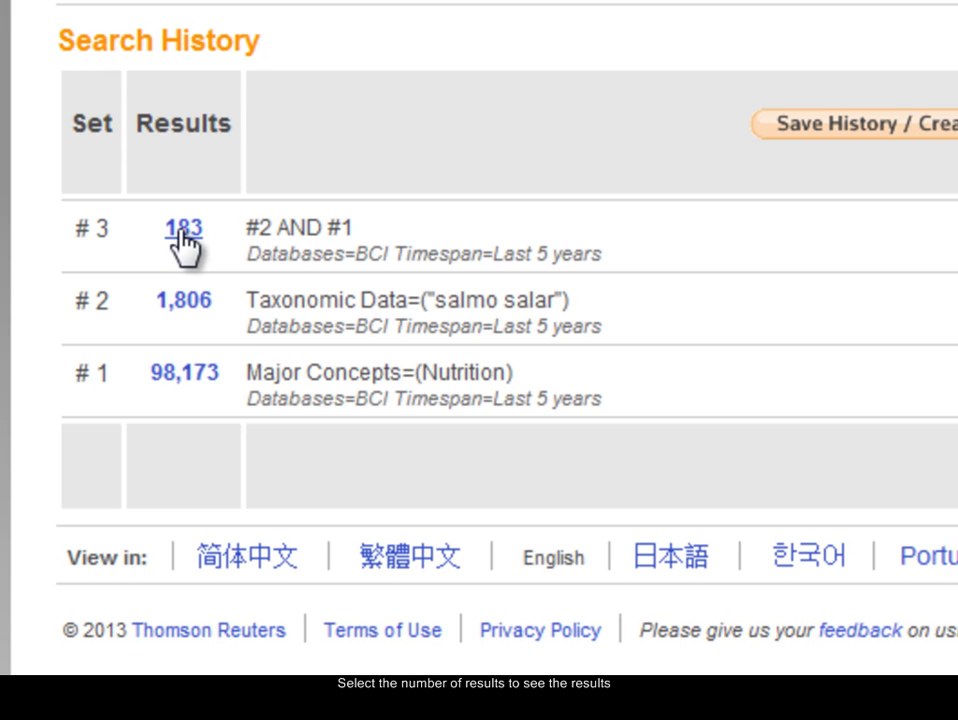
# Step: Open the 183 results of set #3 and view the first article's full record and abstract
pyautogui.click(184, 229)
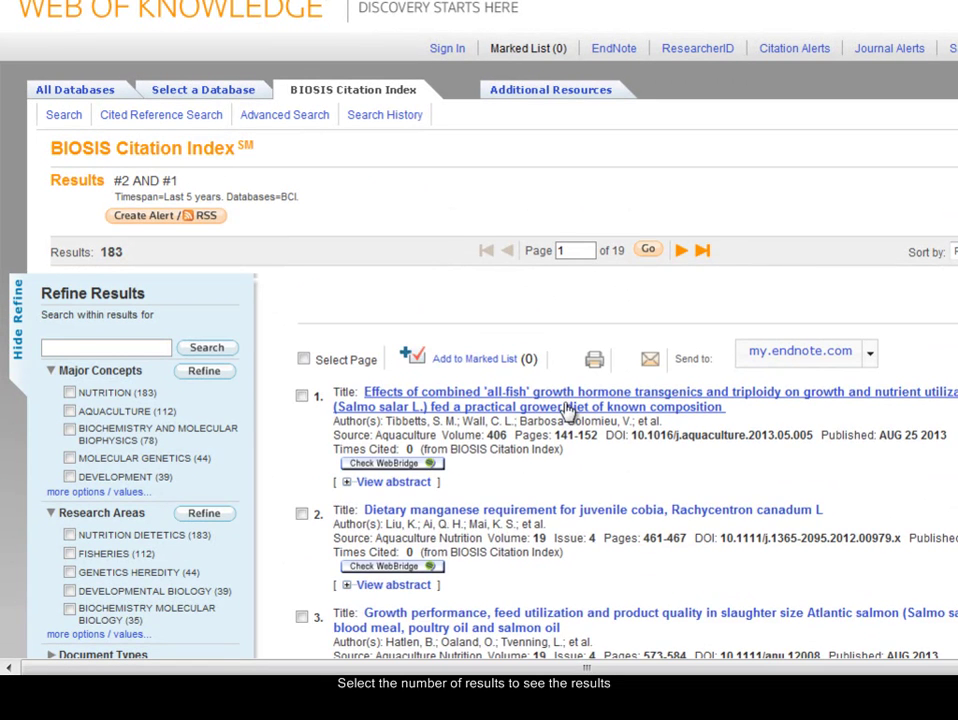
pyautogui.click(568, 406)
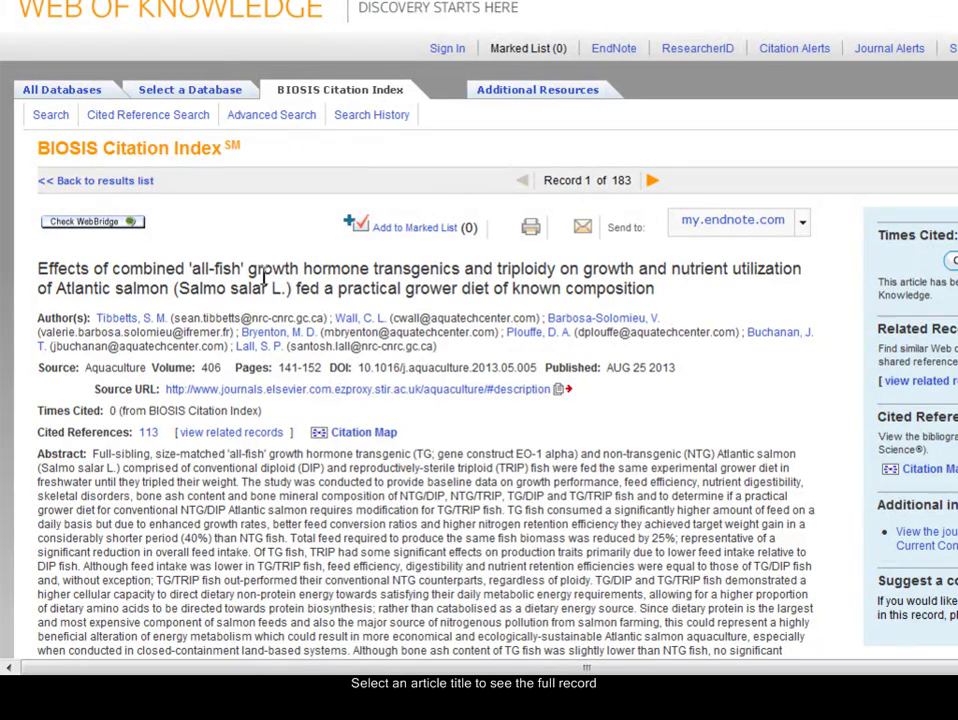
pyautogui.scroll(-5, 420, 400)
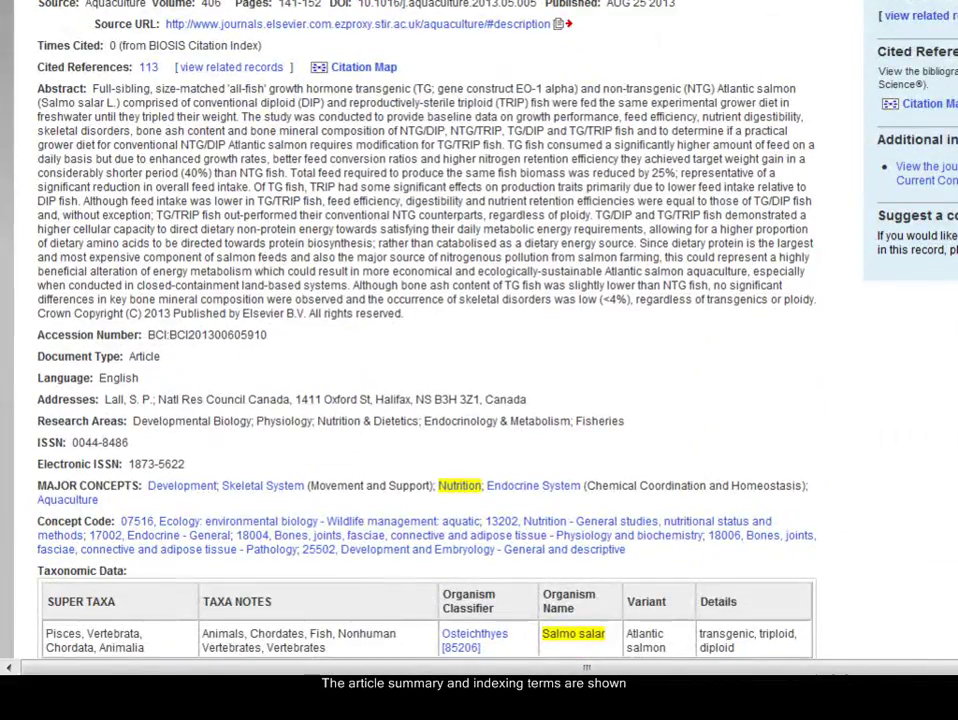
pyautogui.scroll(-4, 420, 330)
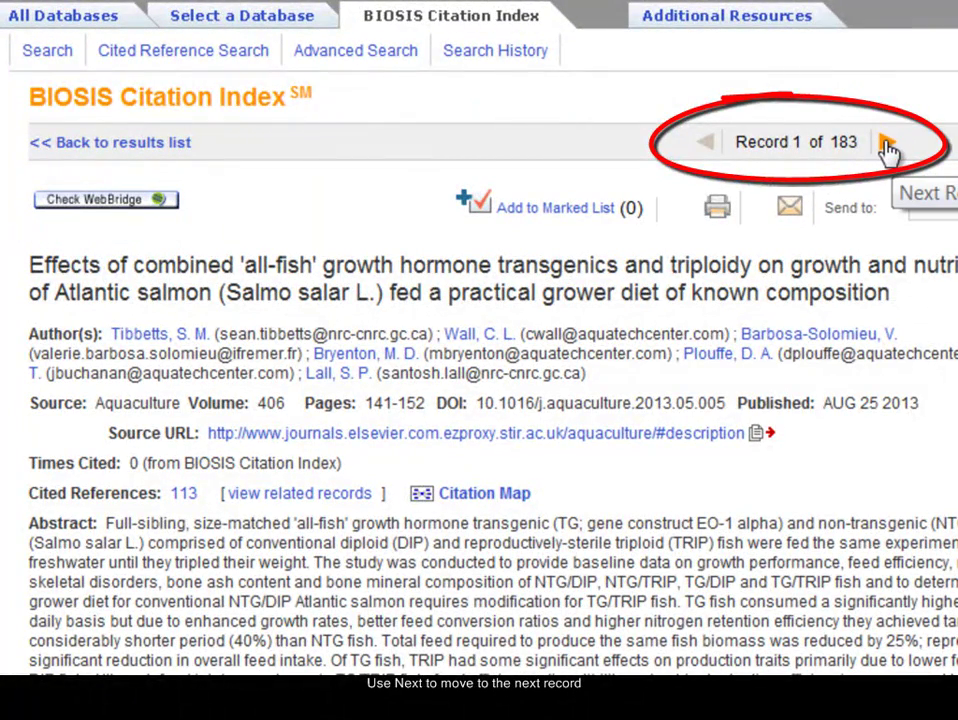
# Step: Add records 2 and 3 of 183 to the Marked List, ending with the Atlantic salmon blood meal study
pyautogui.click(885, 145)
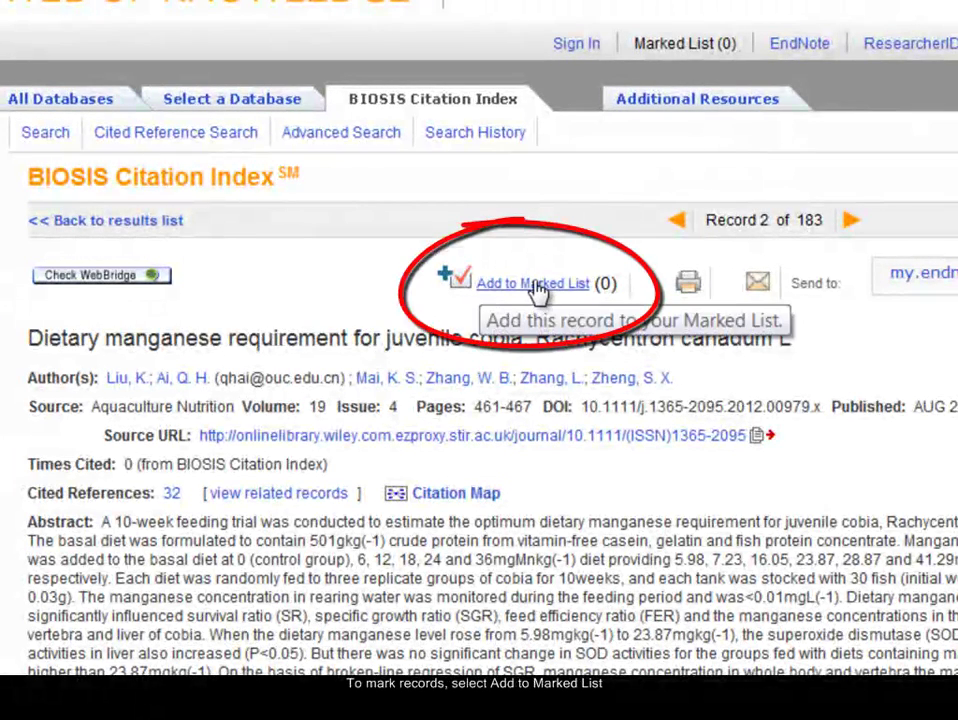
pyautogui.click(537, 286)
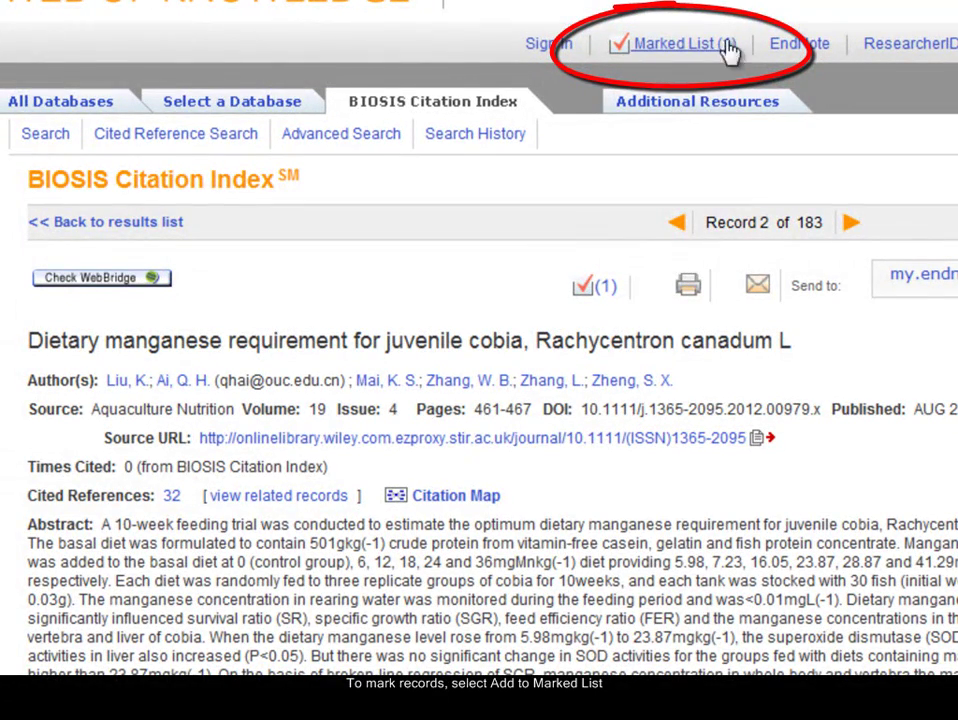
pyautogui.click(850, 222)
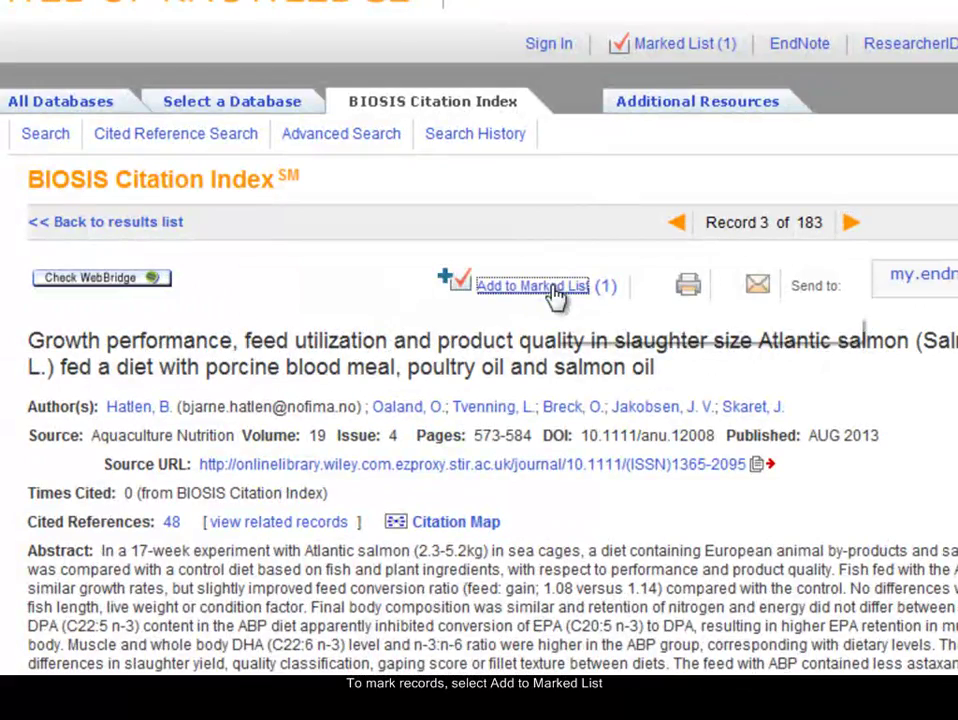
pyautogui.click(532, 285)
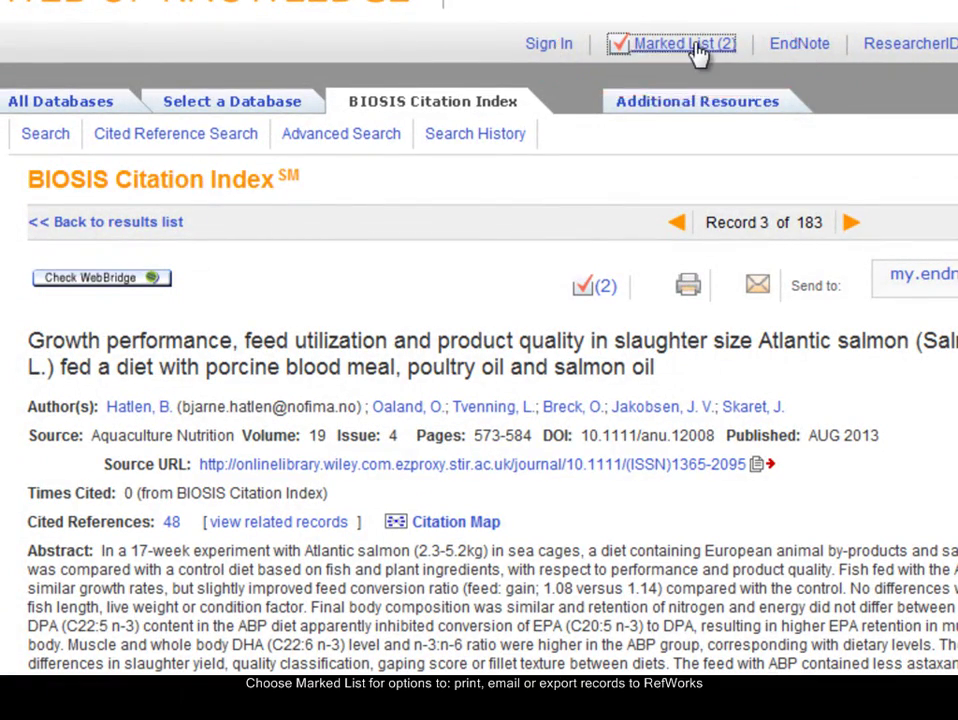
# Step: Check the Send to options for the two marked records, then exit the Marked List to the Search form
pyautogui.click(697, 53)
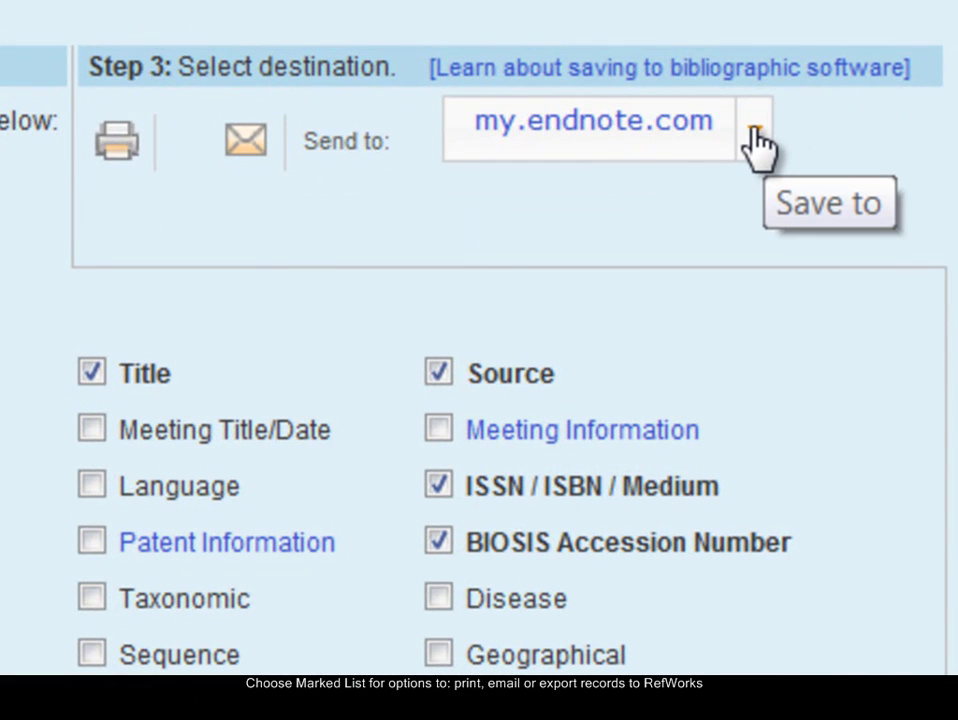
pyautogui.click(755, 140)
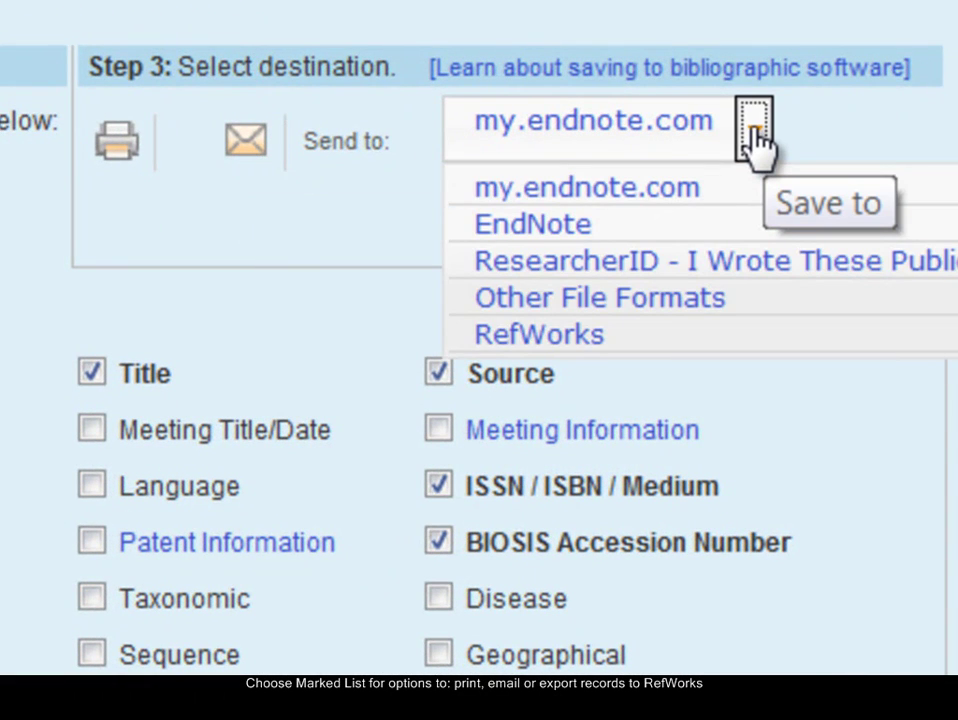
pyautogui.press('Escape')
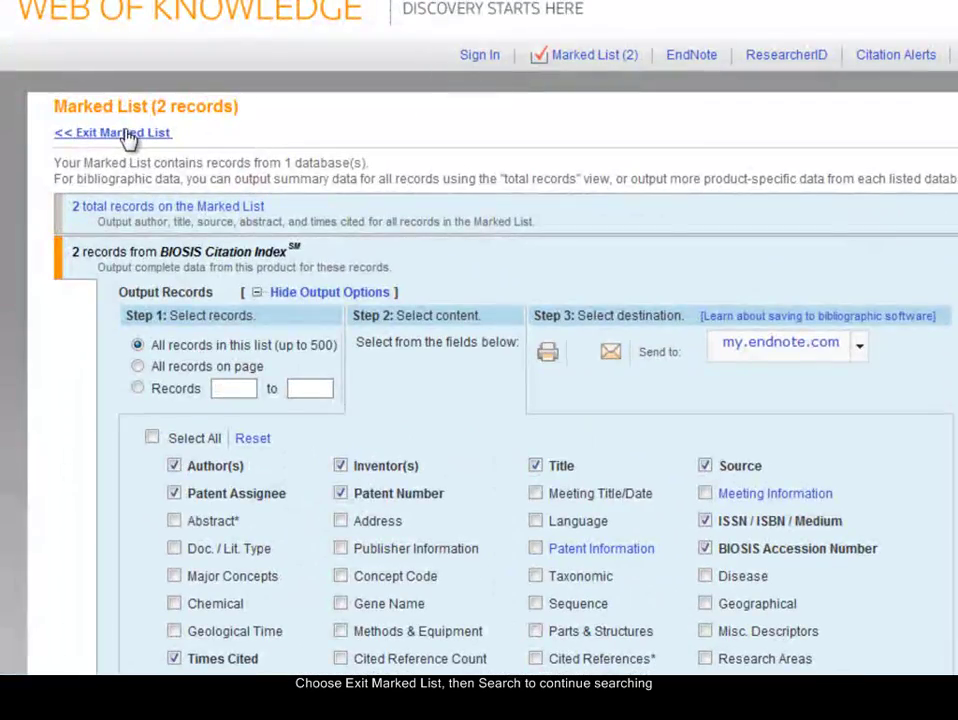
pyautogui.click(128, 138)
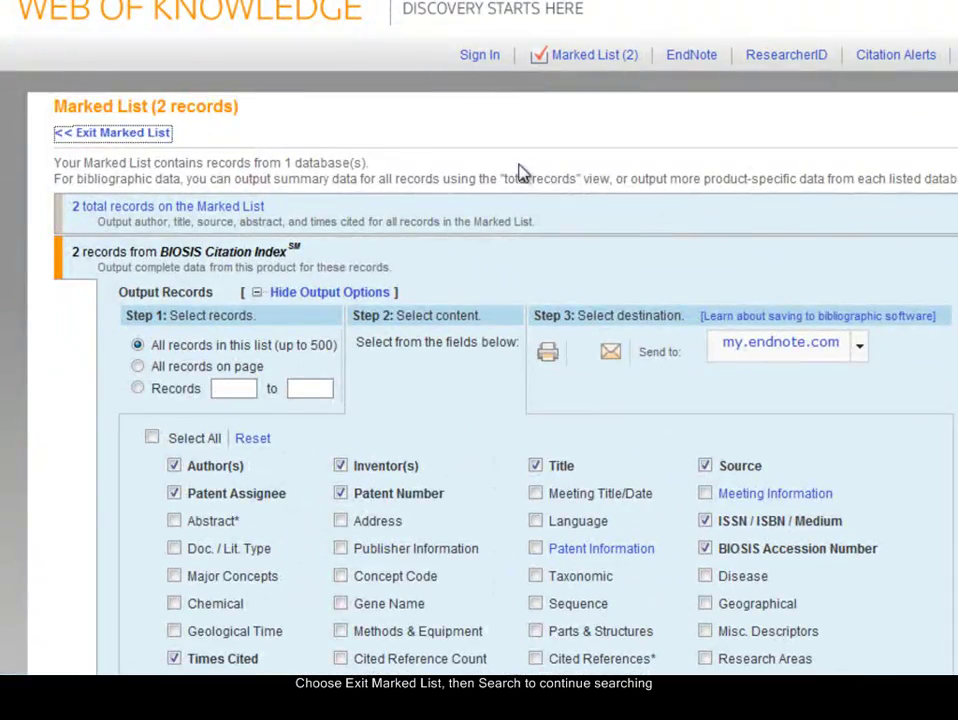
pyautogui.click(50, 135)
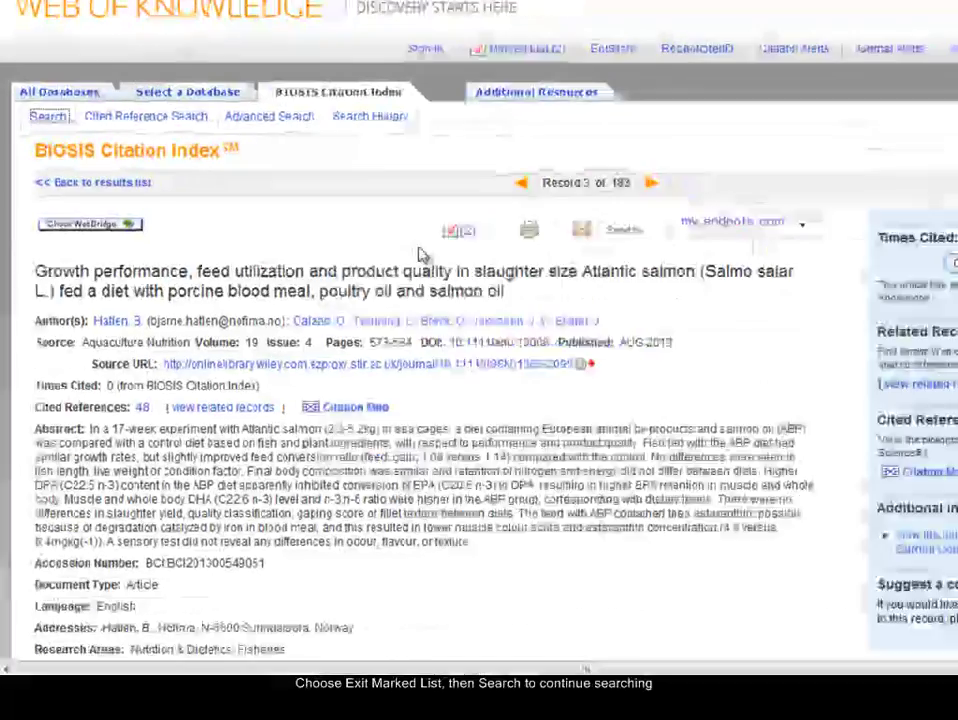